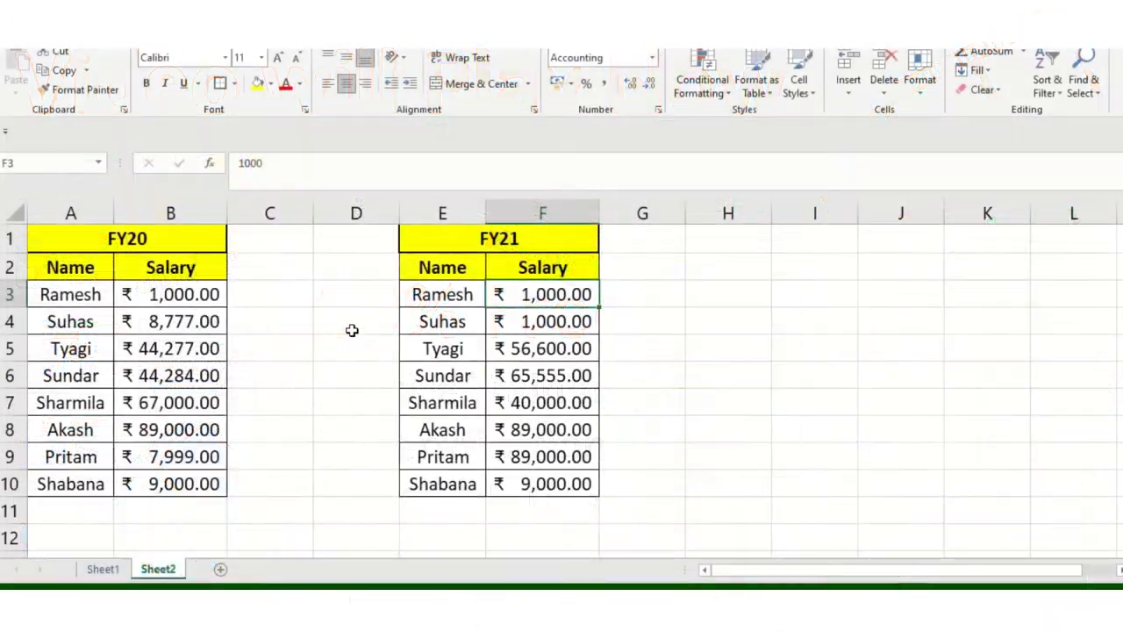
# - Select FY20 and FY21 salary cells and browse the conditional formatting choices without applying any
pyautogui.click(351, 330)
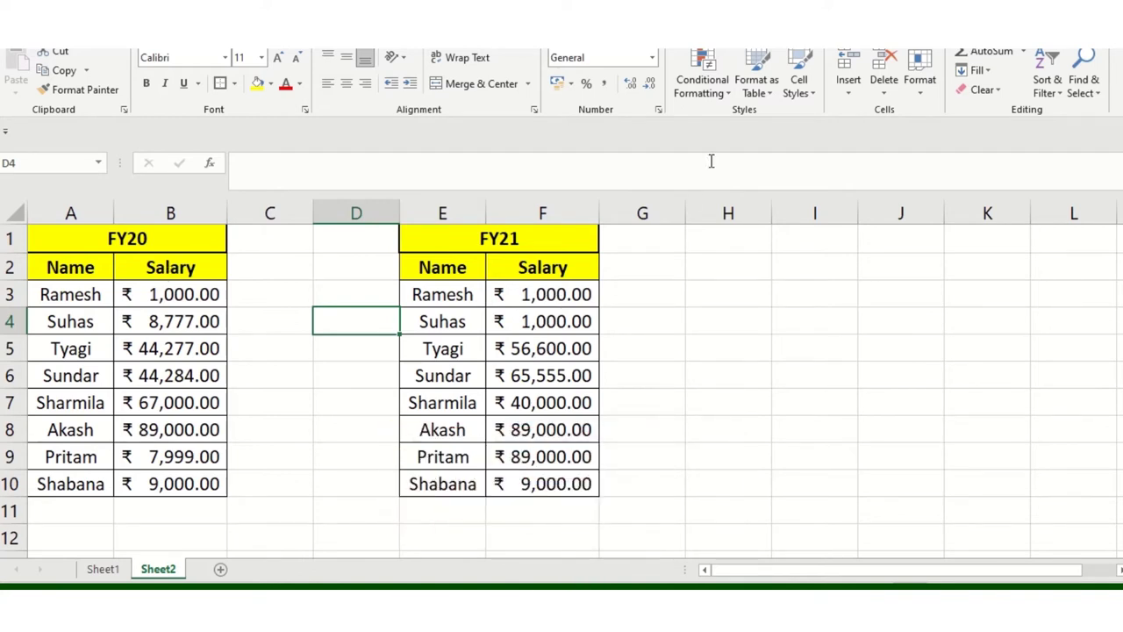
pyautogui.click(493, 391)
pyautogui.click(185, 355)
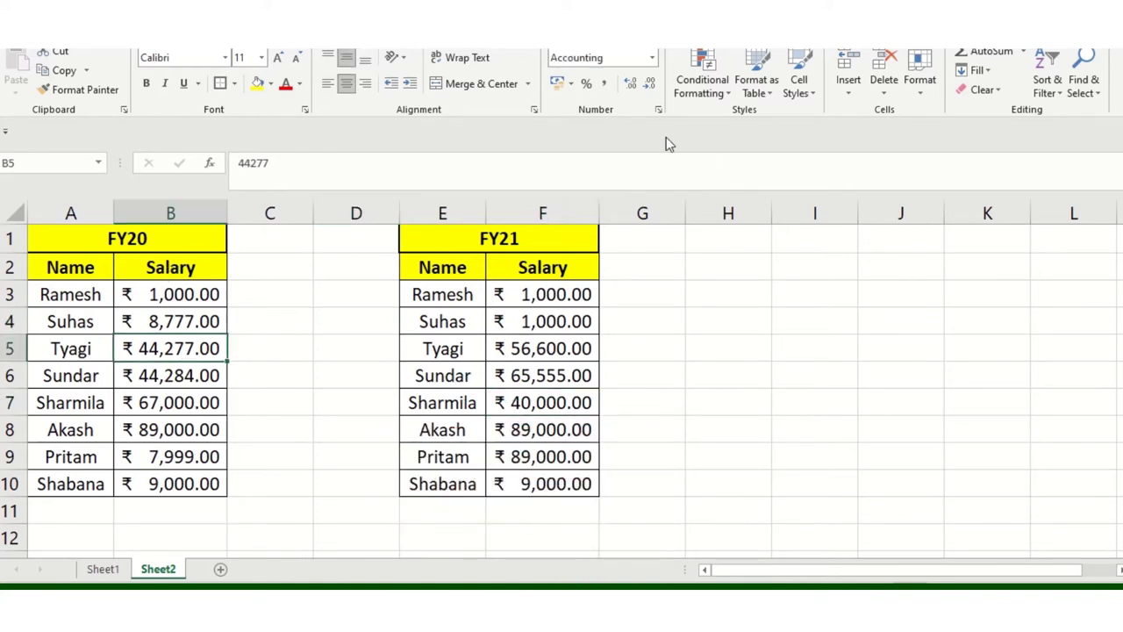
pyautogui.click(702, 80)
pyautogui.moveTo(757, 127)
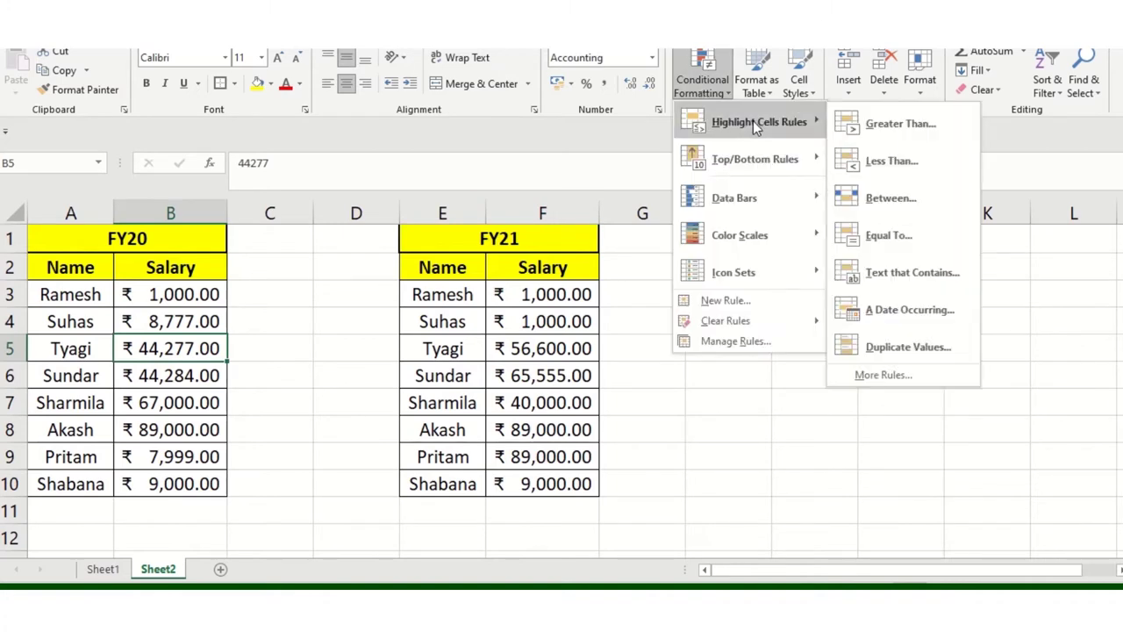
pyautogui.click(231, 355)
# - Preview duplicate-values highlighting across columns A–E, then cancel it
pyautogui.moveTo(75, 213); pyautogui.dragTo(553, 175)
pyautogui.click(715, 87)
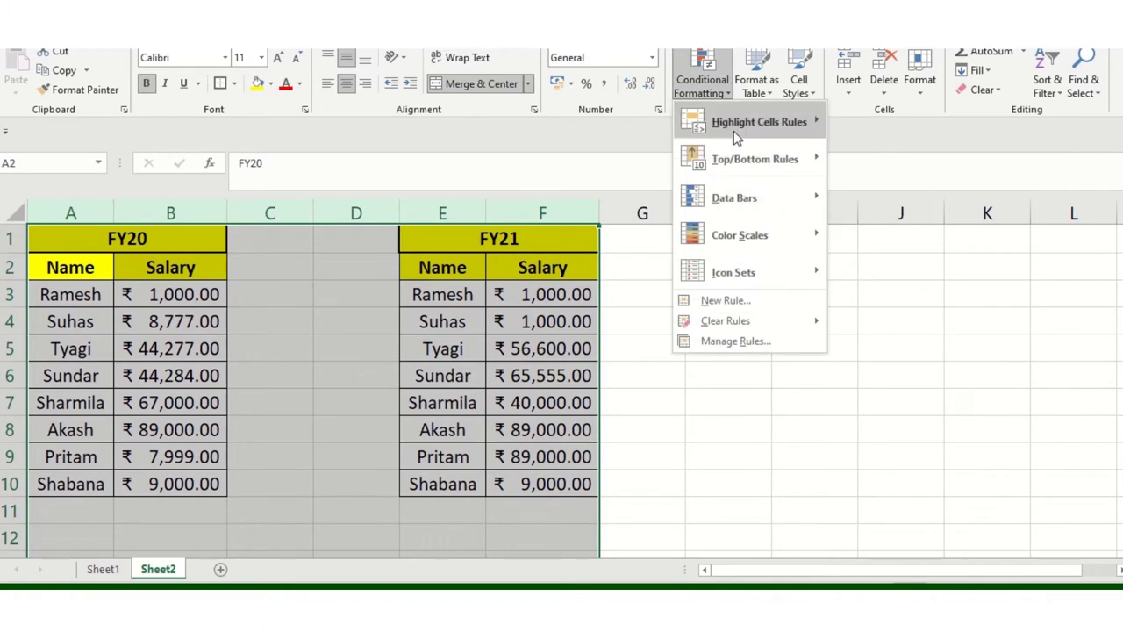
pyautogui.moveTo(737, 127)
pyautogui.click(893, 348)
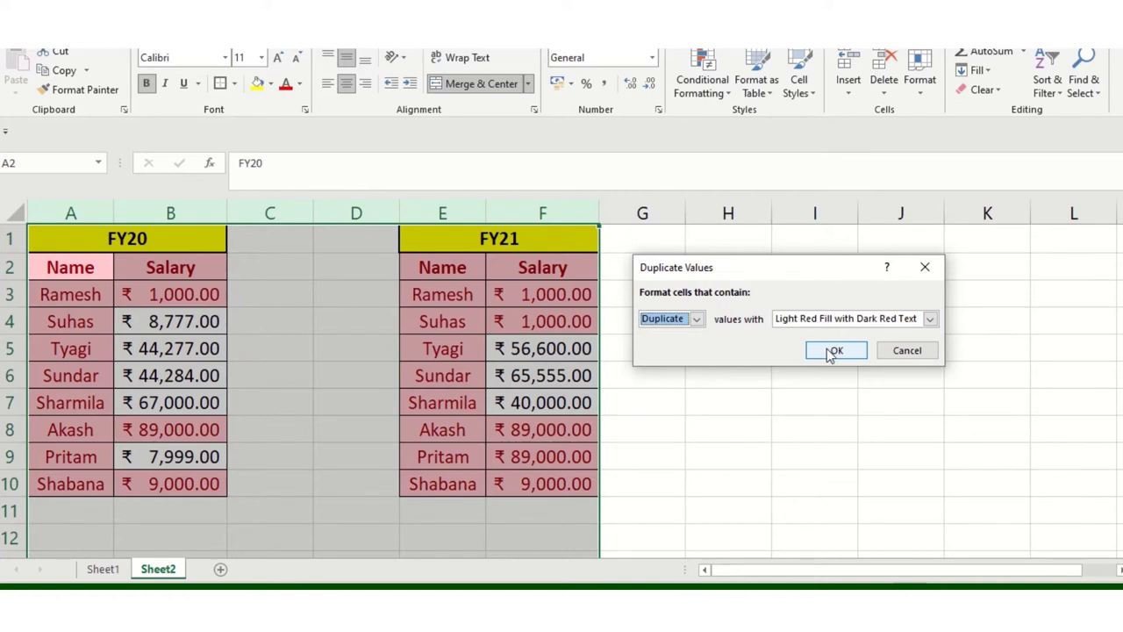
pyautogui.click(904, 351)
# - Select the FY20 and FY21 table ranges and preview duplicate-salary highlighting, then cancel it
pyautogui.click(470, 268)
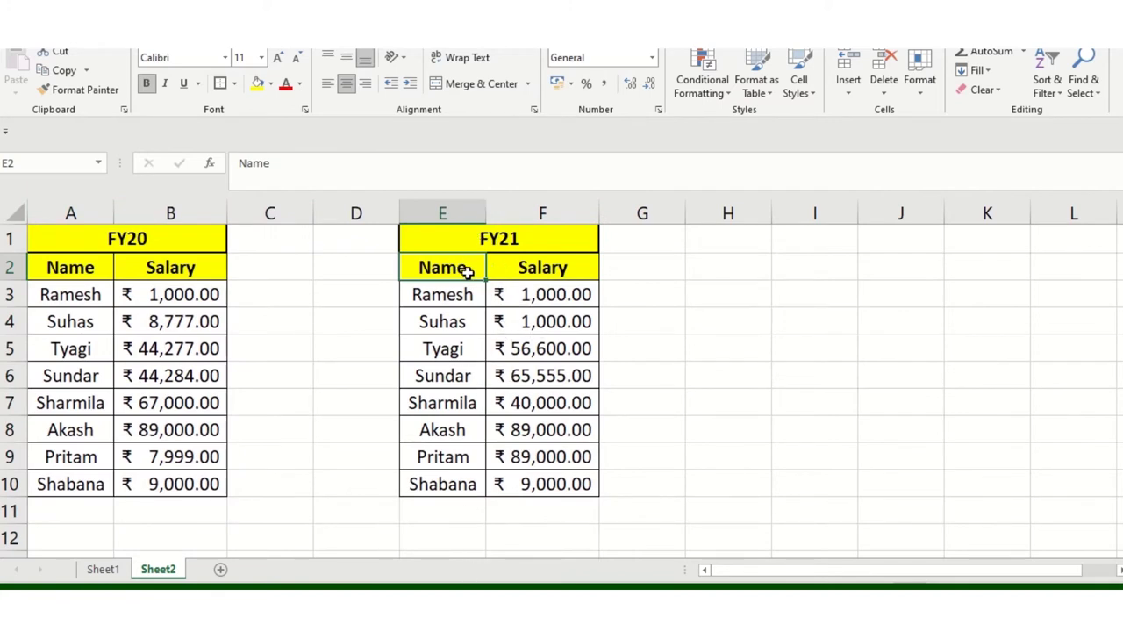
pyautogui.moveTo(78, 235); pyautogui.dragTo(195, 484)
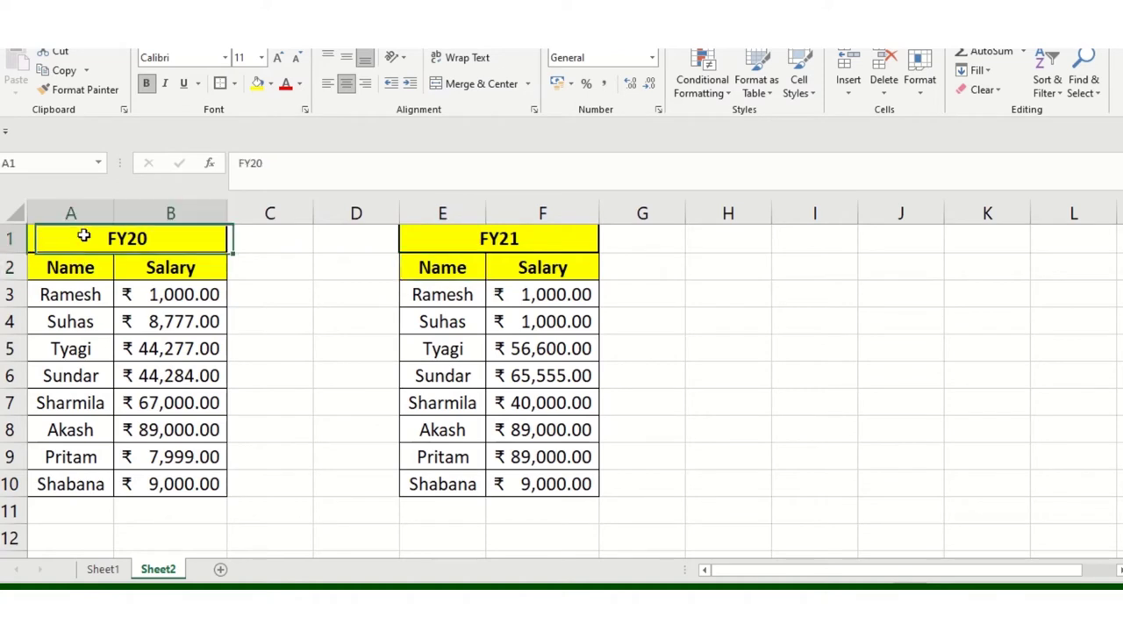
pyautogui.moveTo(471, 230); pyautogui.dragTo(561, 470)
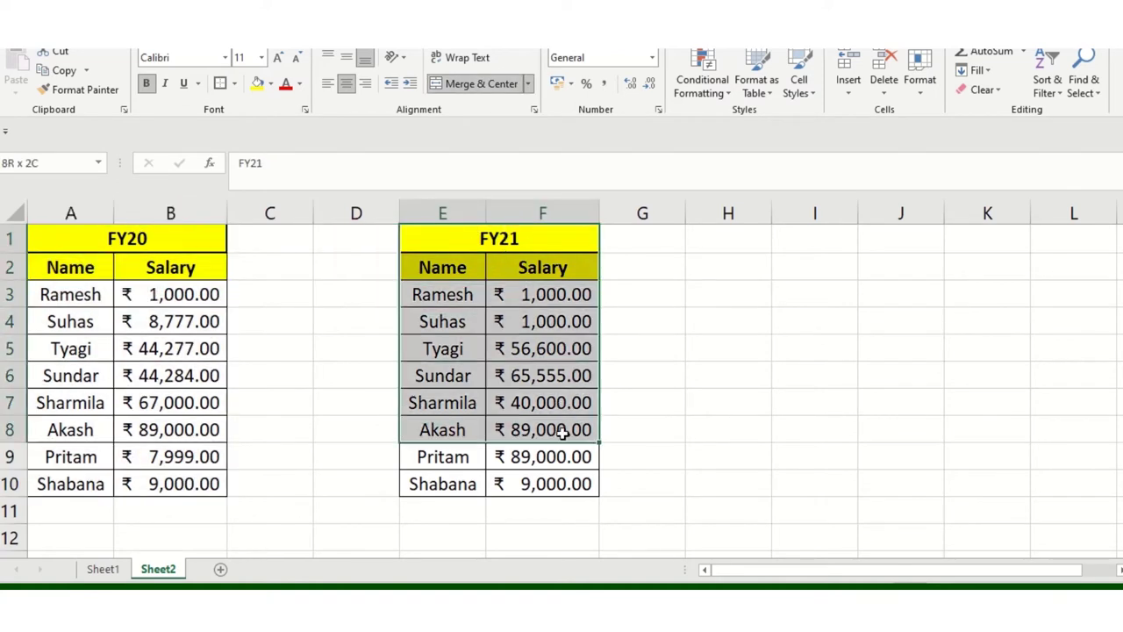
pyautogui.click(499, 274)
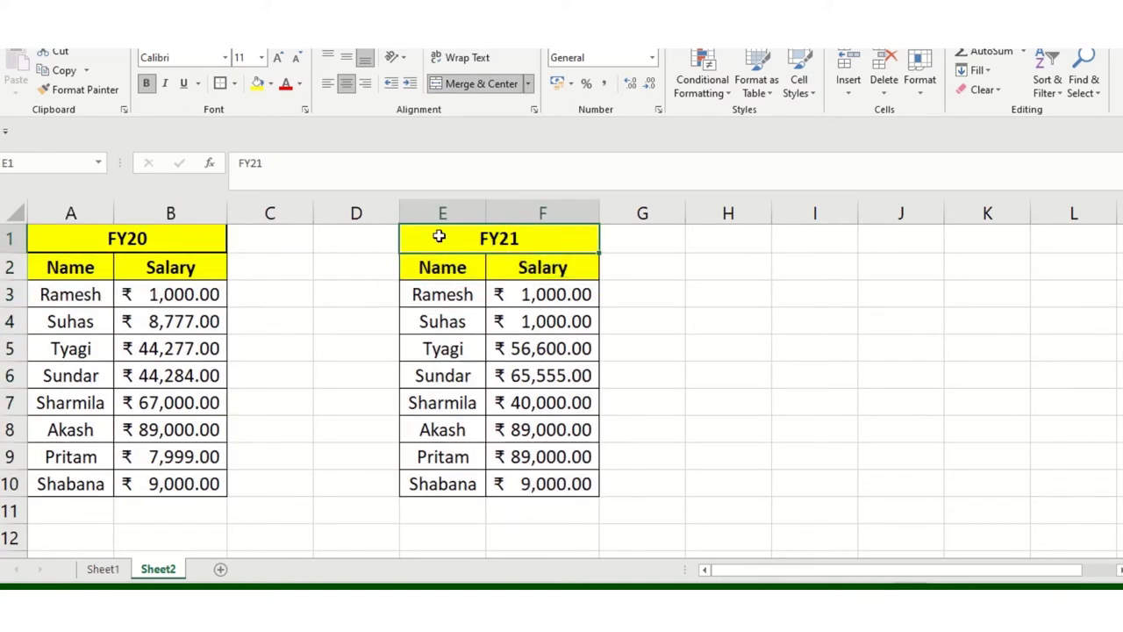
pyautogui.moveTo(93, 235)
pyautogui.mouseDown()
pyautogui.moveTo(200, 452)
pyautogui.moveTo(200, 480)
pyautogui.mouseUp()
pyautogui.moveTo(461, 241)
pyautogui.mouseDown()
pyautogui.moveTo(544, 510)
pyautogui.moveTo(544, 483)
pyautogui.mouseUp()
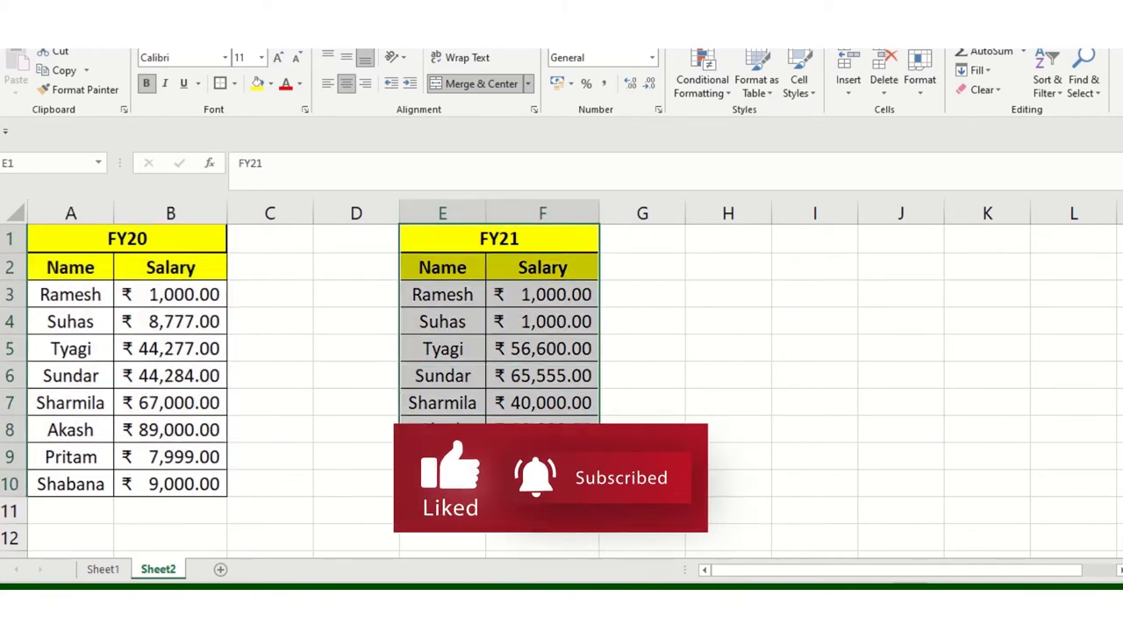
pyautogui.click(715, 88)
pyautogui.moveTo(759, 116)
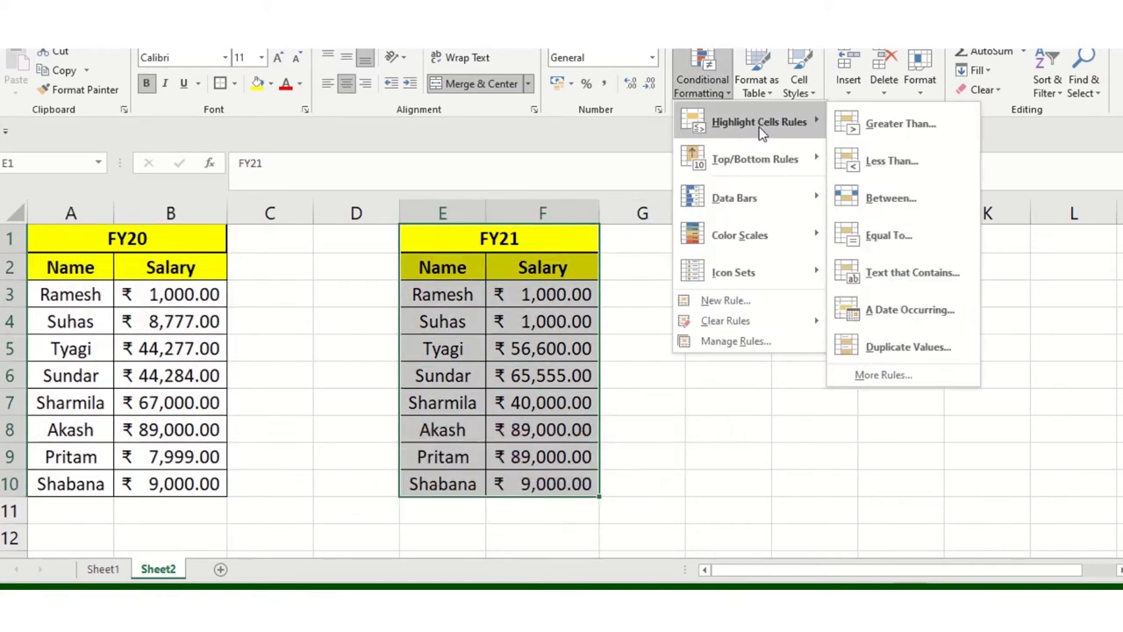
pyautogui.click(891, 343)
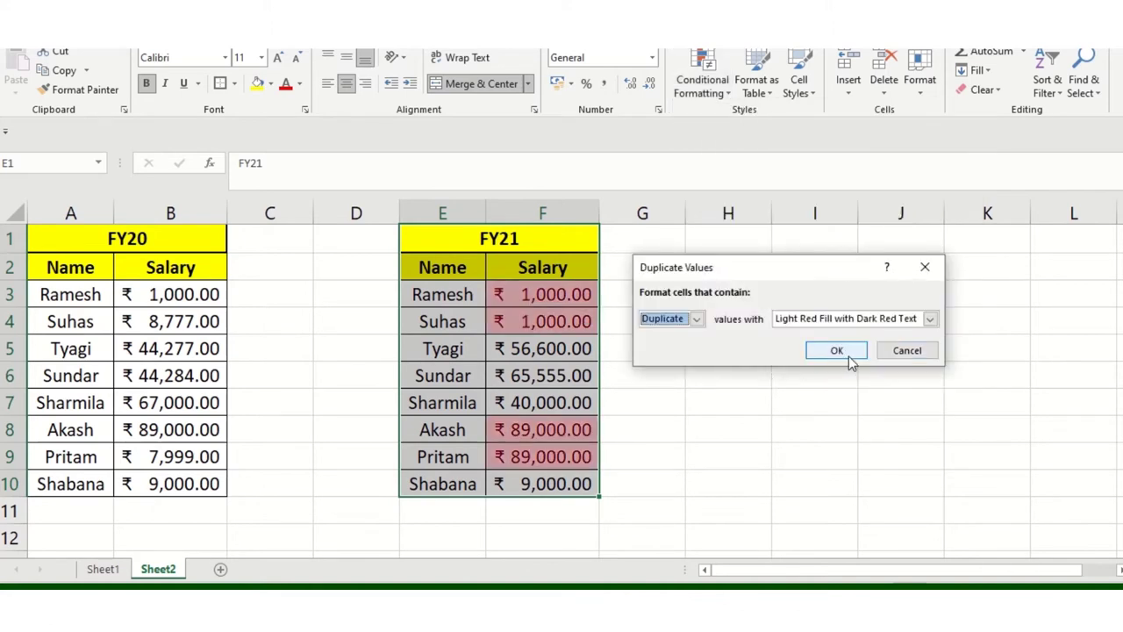
pyautogui.click(904, 351)
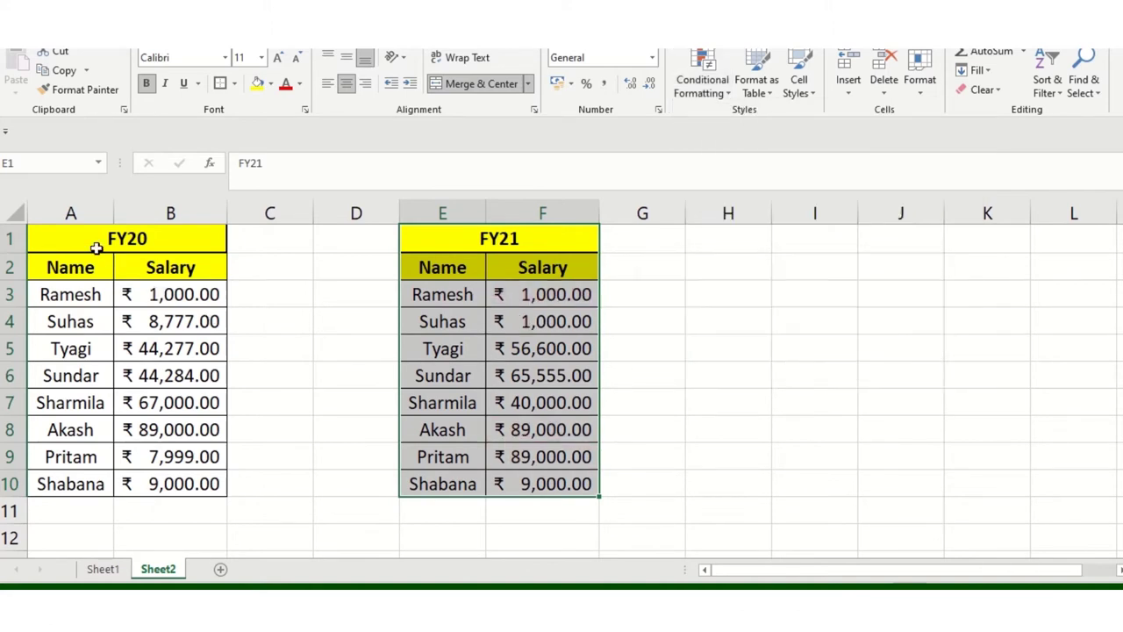
# - Try duplicate-values highlighting on the whole FY20 table, then cancel it
pyautogui.moveTo(108, 255); pyautogui.dragTo(186, 475)
pyautogui.click(701, 83)
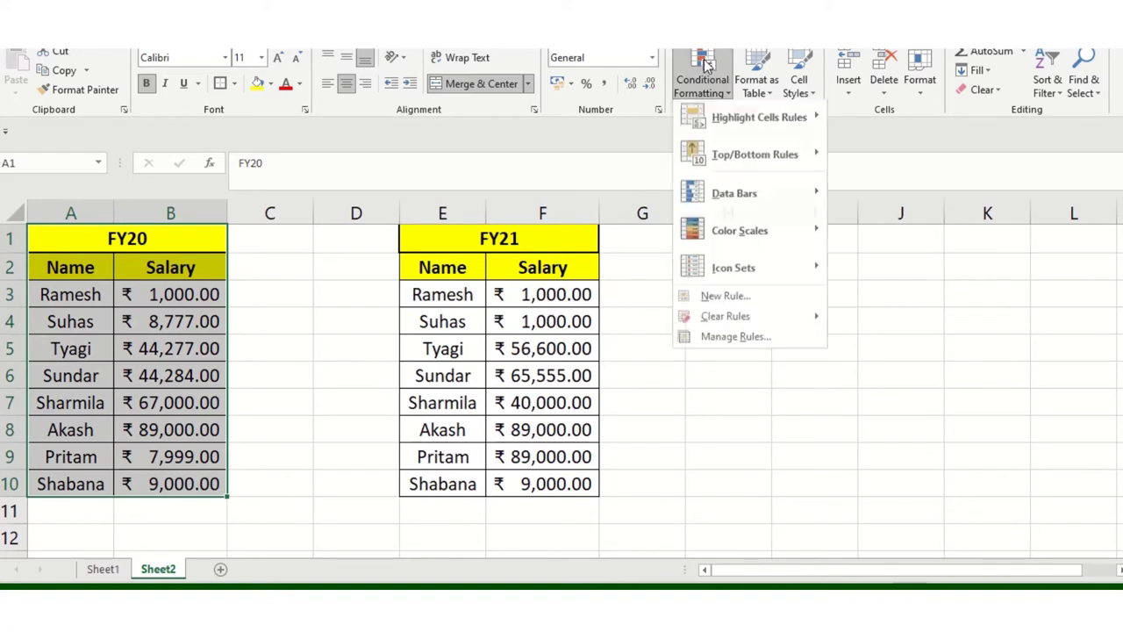
pyautogui.moveTo(759, 122)
pyautogui.click(895, 345)
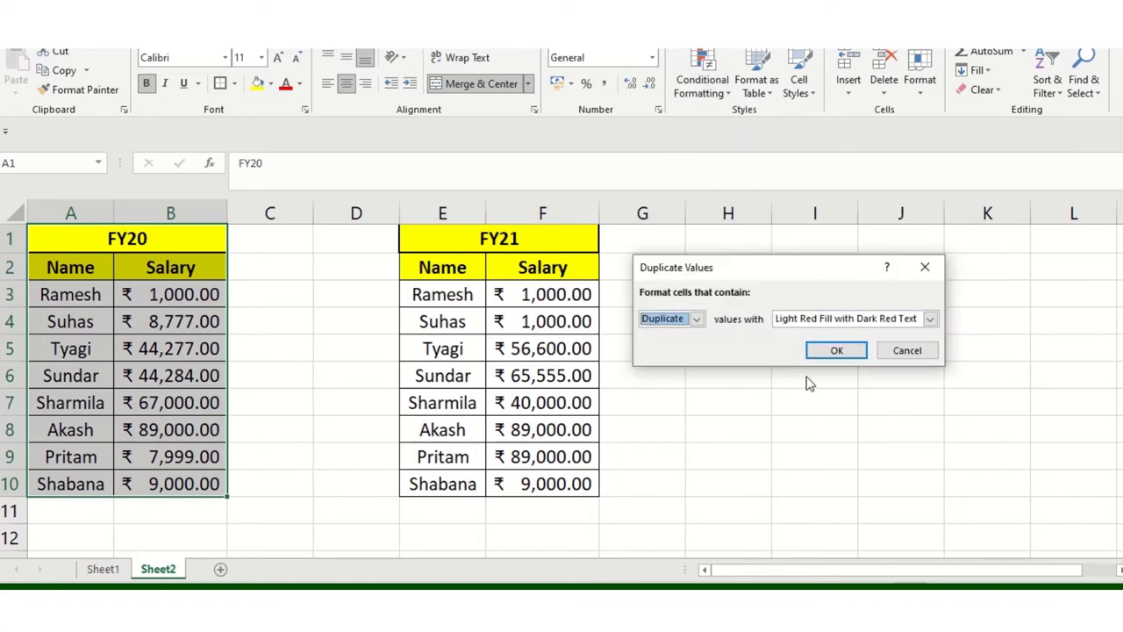
pyautogui.click(903, 351)
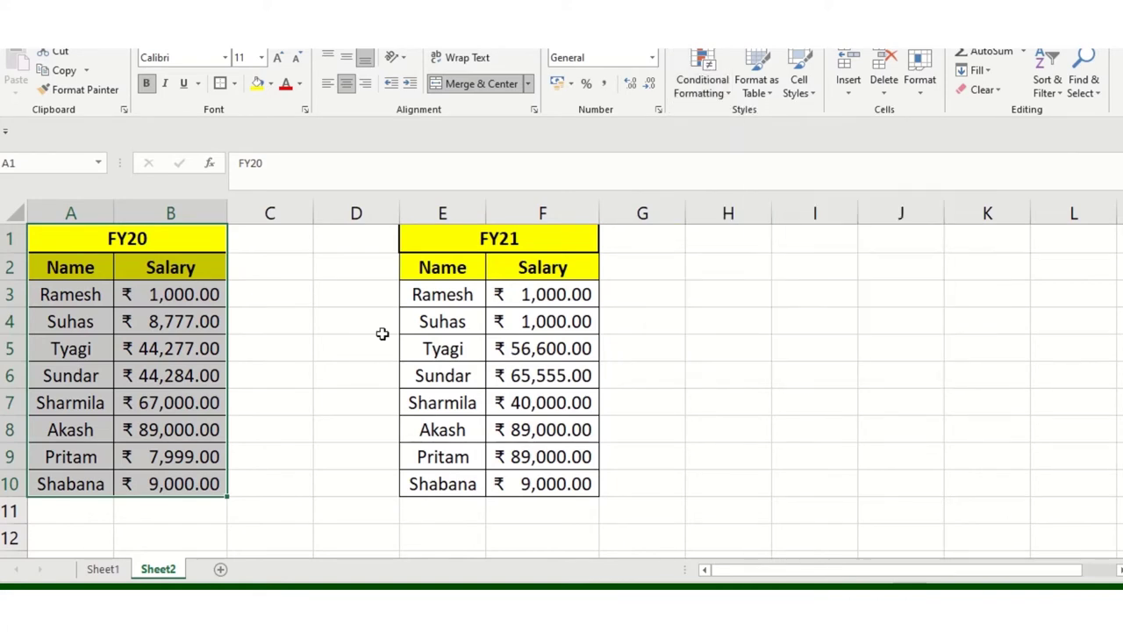
# - Select the FY20 title, salary column B and the FY21 Name header in turn
pyautogui.click(381, 331)
pyautogui.click(110, 244)
pyautogui.moveTo(112, 252); pyautogui.dragTo(114, 241)
pyautogui.click(351, 321)
pyautogui.click(170, 213)
pyautogui.click(457, 268)
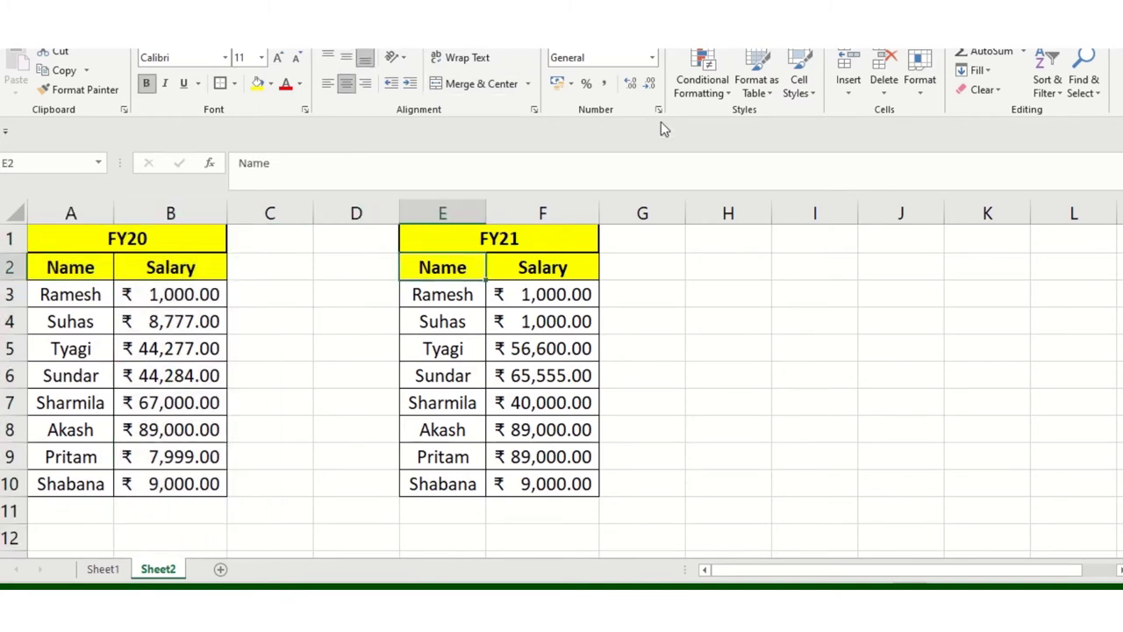
# - Check the conditional formatting choices without applying anything, then select the first FY20 salary in B3
pyautogui.click(702, 81)
pyautogui.moveTo(753, 129)
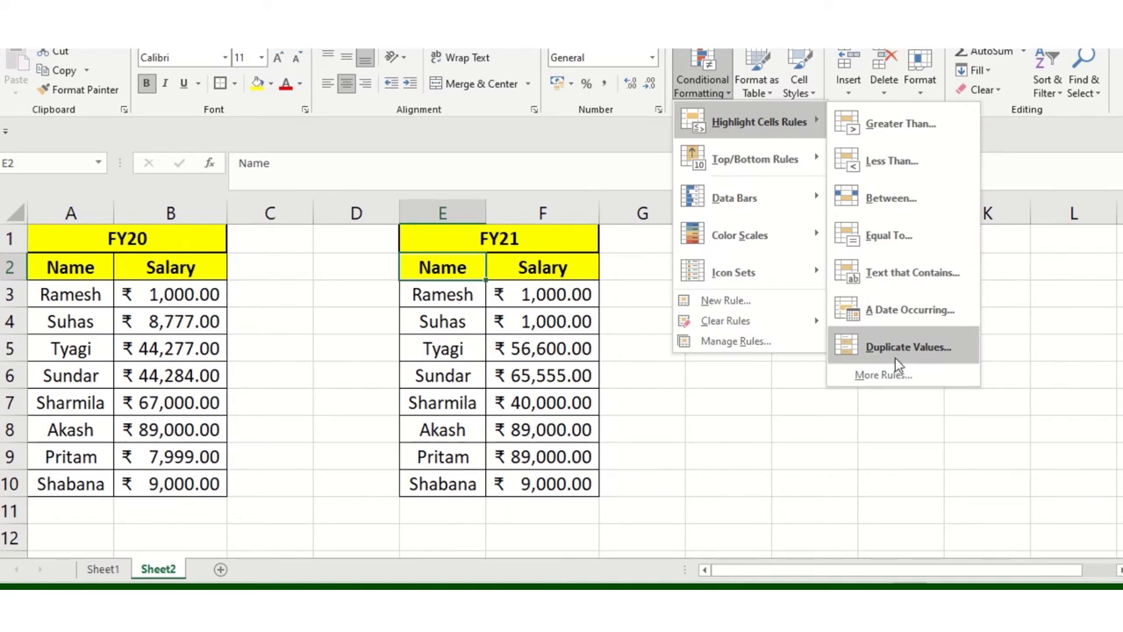
pyautogui.click(533, 309)
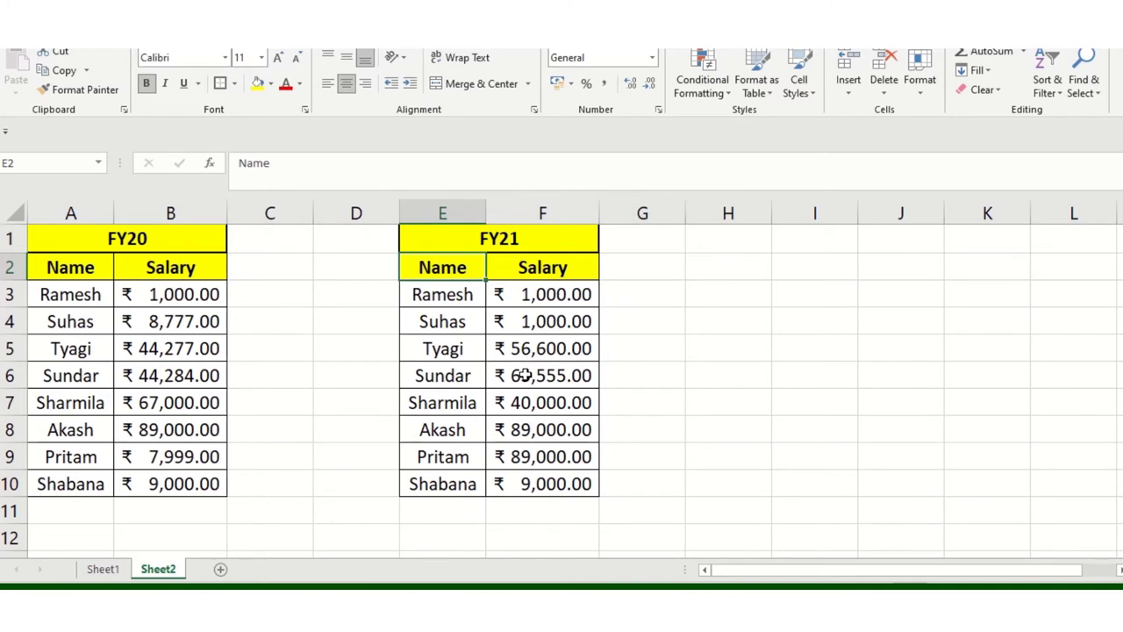
pyautogui.click(707, 81)
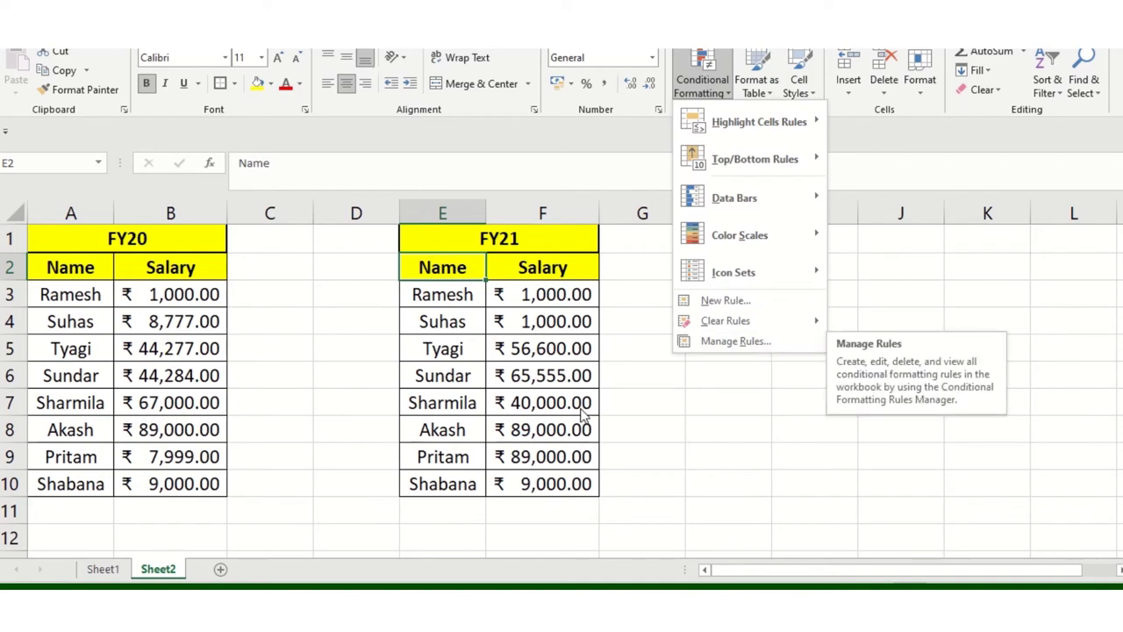
pyautogui.click(501, 397)
pyautogui.click(180, 290)
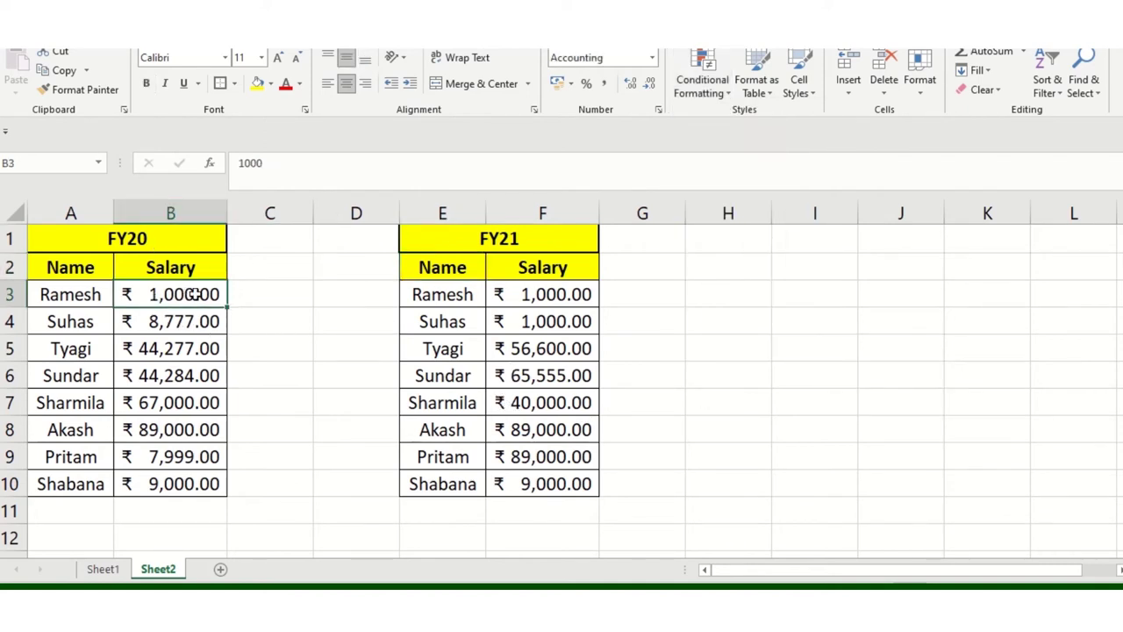
# - Create a new formula-based rule with =$B3<>$F3 using relative row references
pyautogui.click(709, 91)
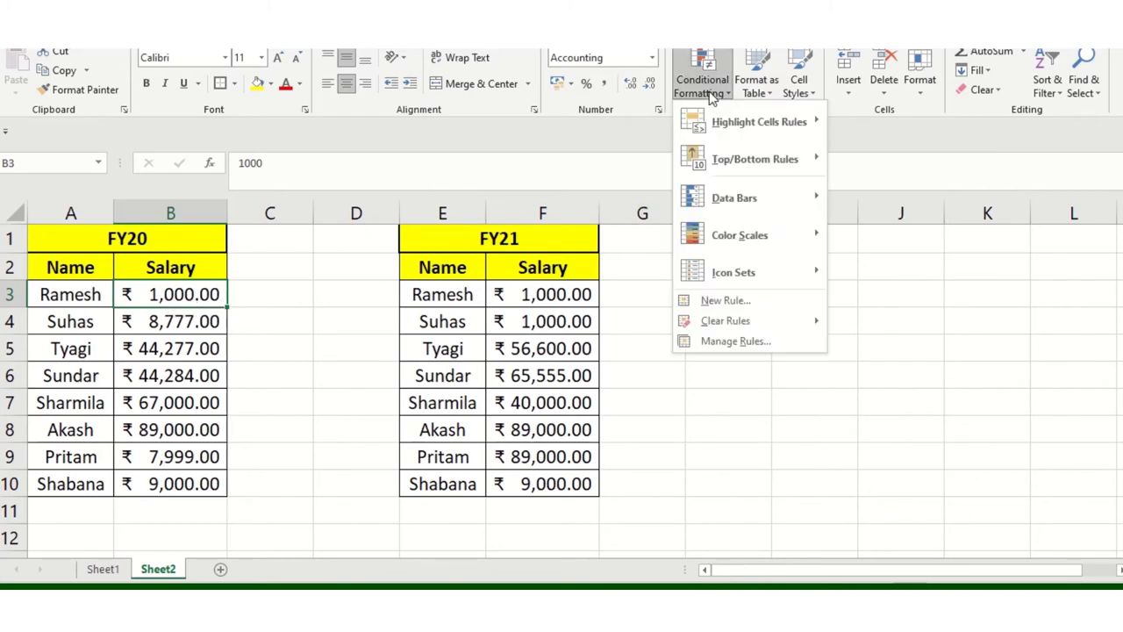
pyautogui.click(746, 301)
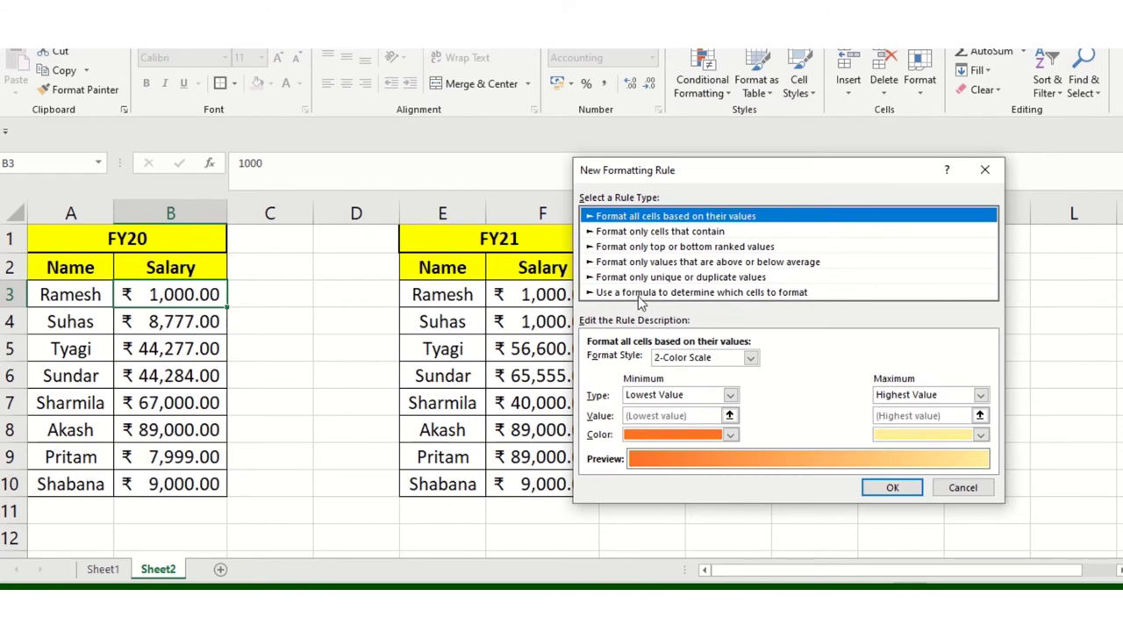
pyautogui.click(637, 293)
pyautogui.click(658, 360)
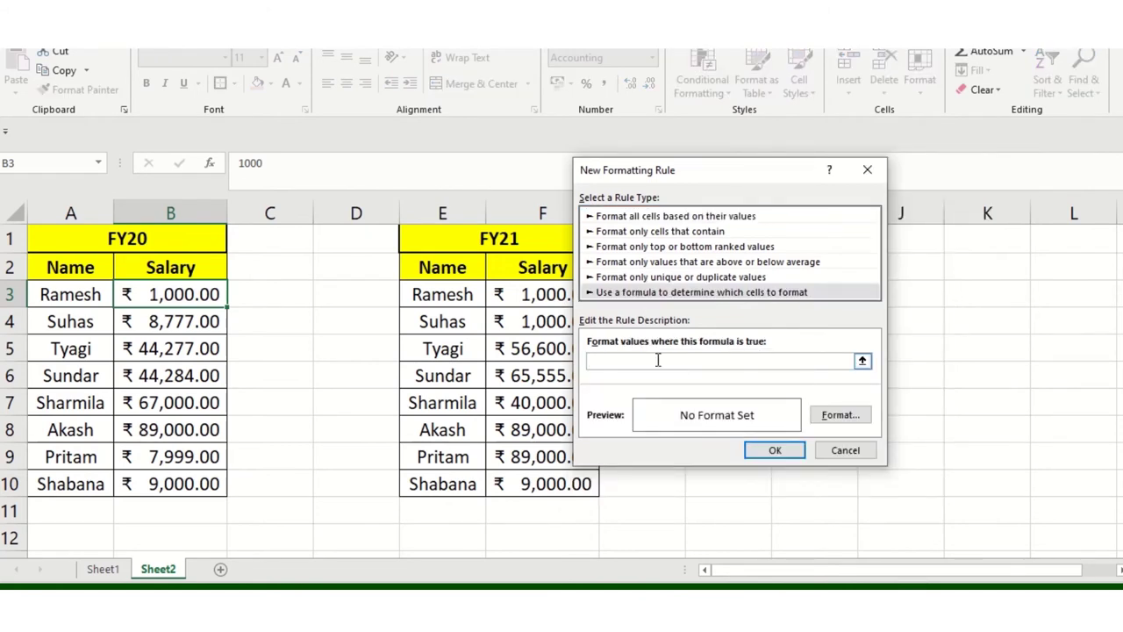
pyautogui.click(175, 298)
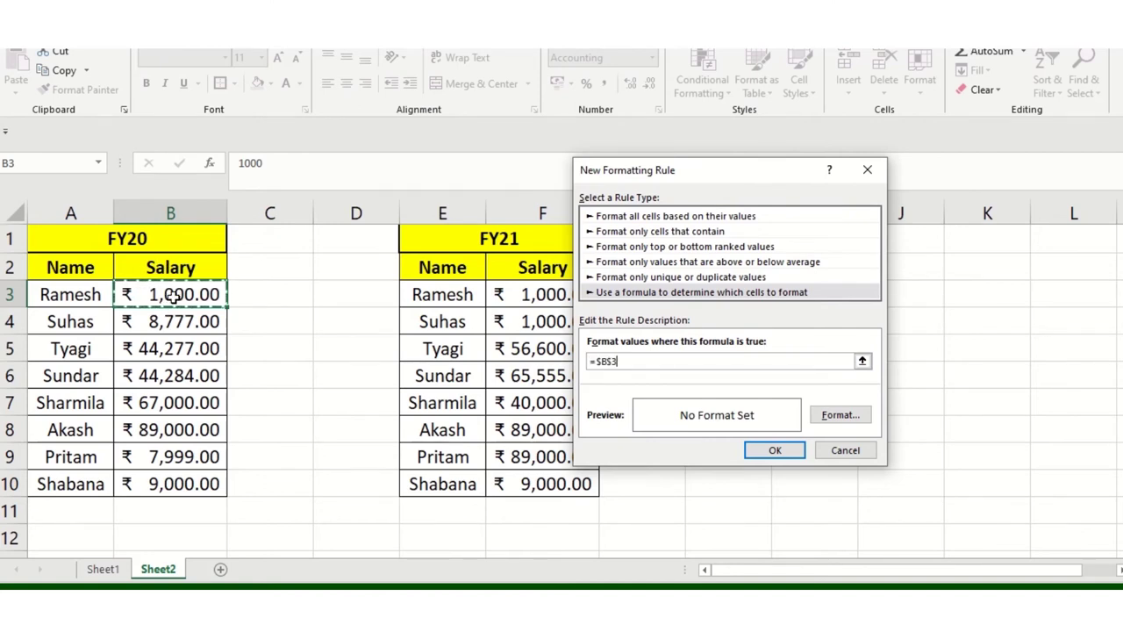
pyautogui.write('<>')
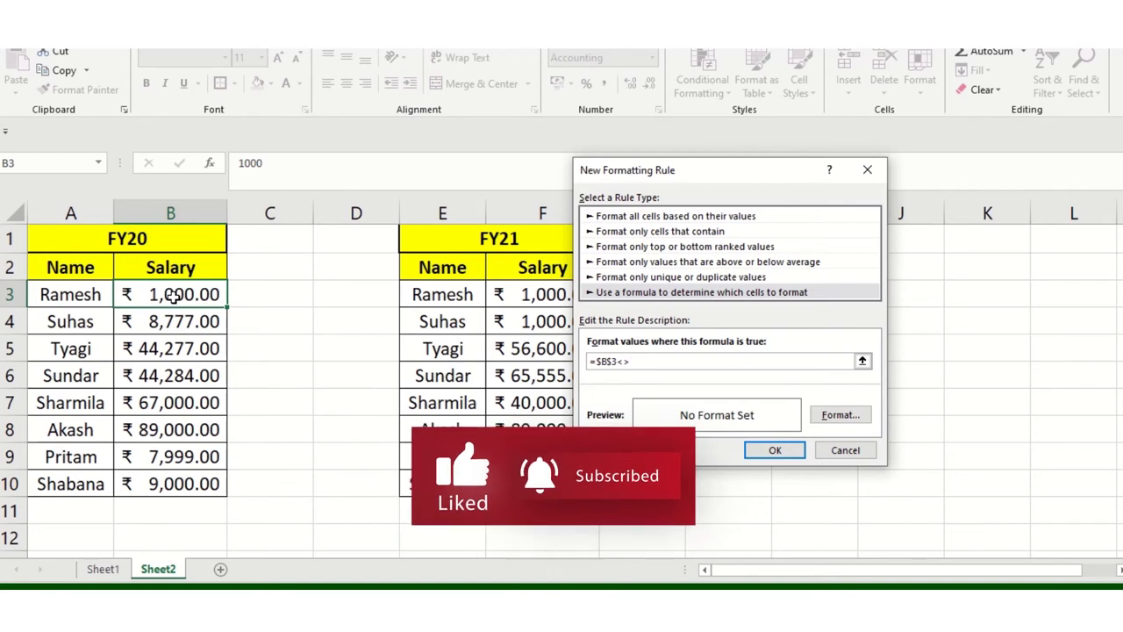
pyautogui.click(520, 294)
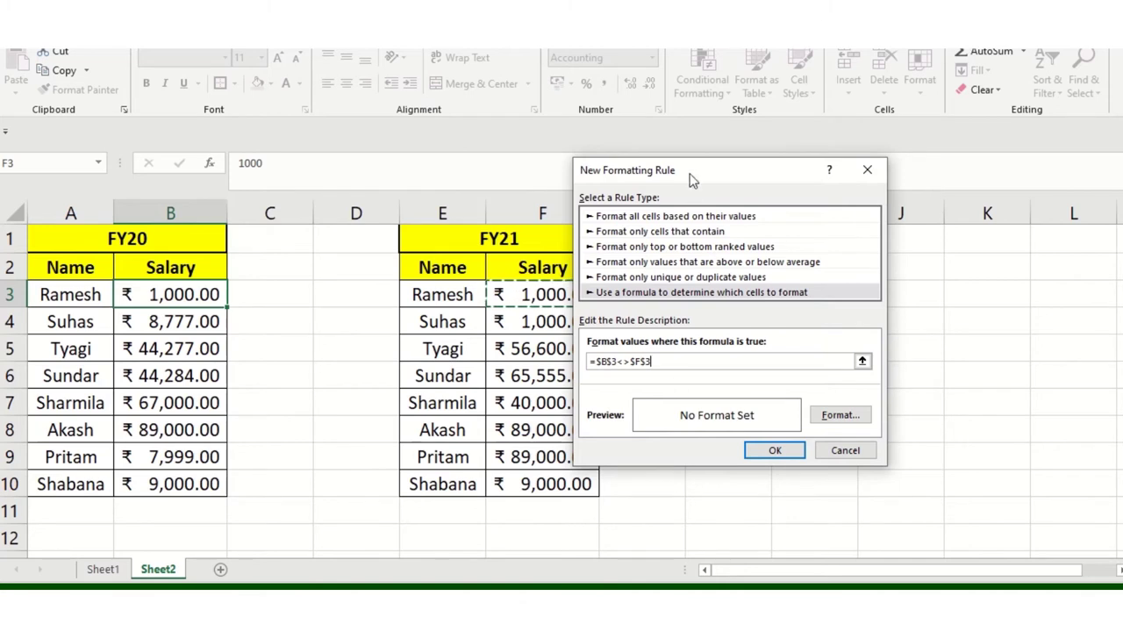
pyautogui.moveTo(693, 180); pyautogui.dragTo(443, 187)
pyautogui.click(401, 368)
pyautogui.press('BackSpace')
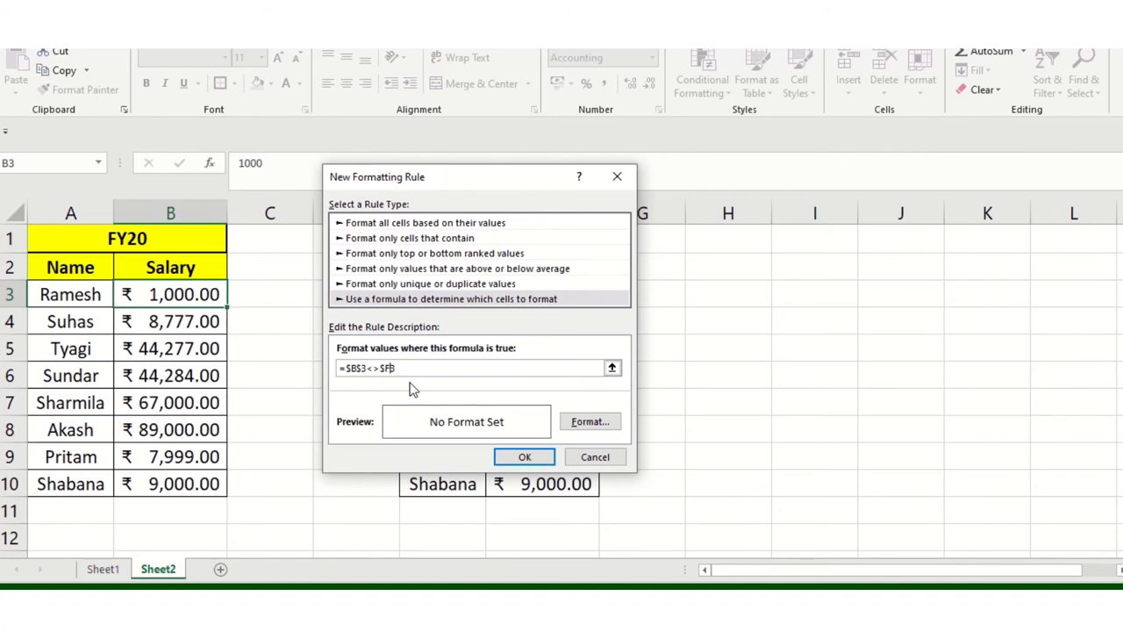
pyautogui.click(362, 369)
pyautogui.press('BackSpace')
# - Give the rule an orange fill and save it
pyautogui.click(585, 424)
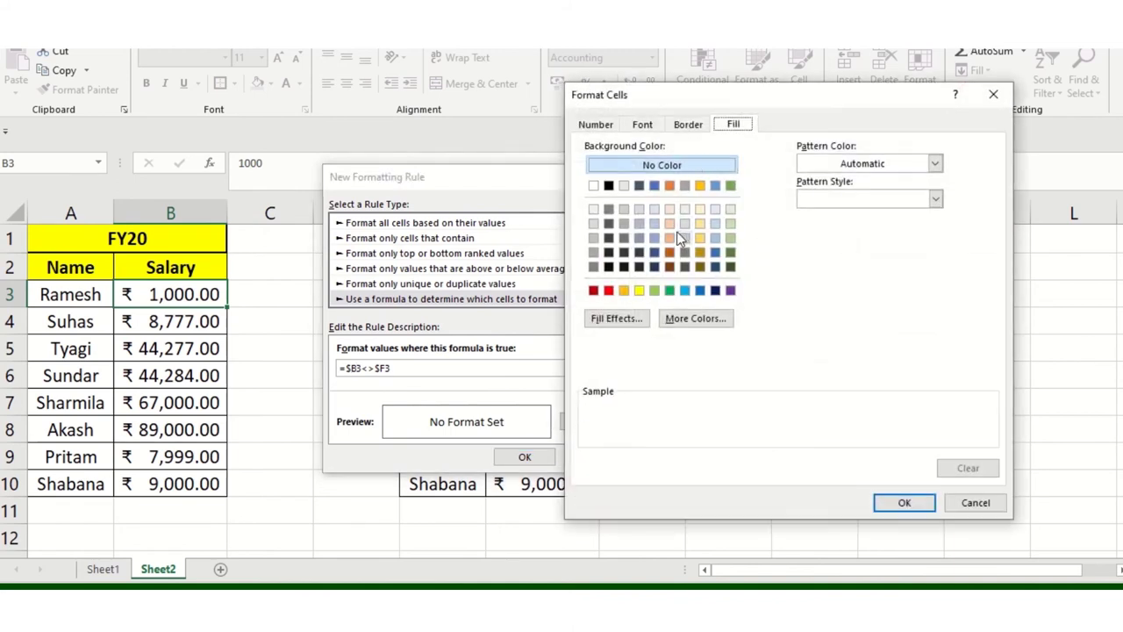
pyautogui.click(670, 186)
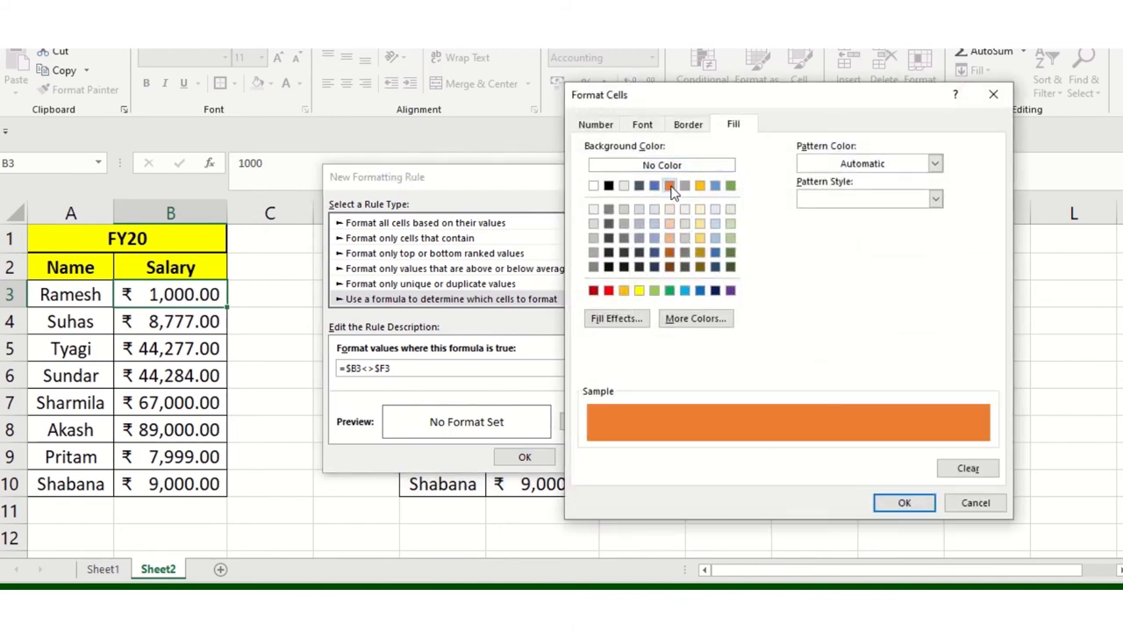
pyautogui.click(904, 504)
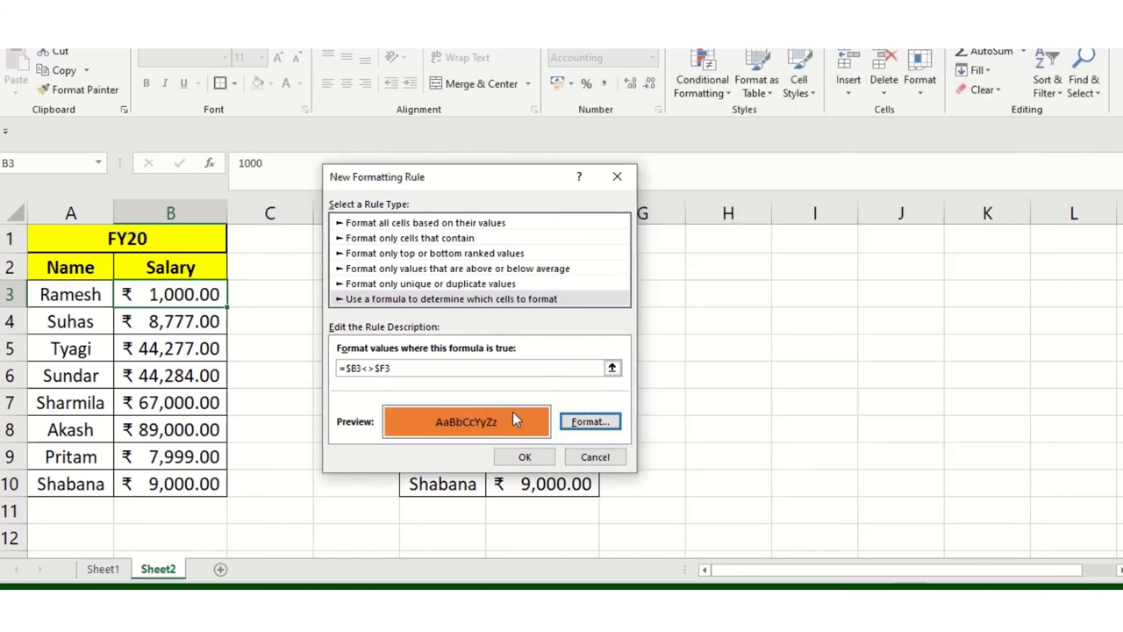
pyautogui.click(525, 457)
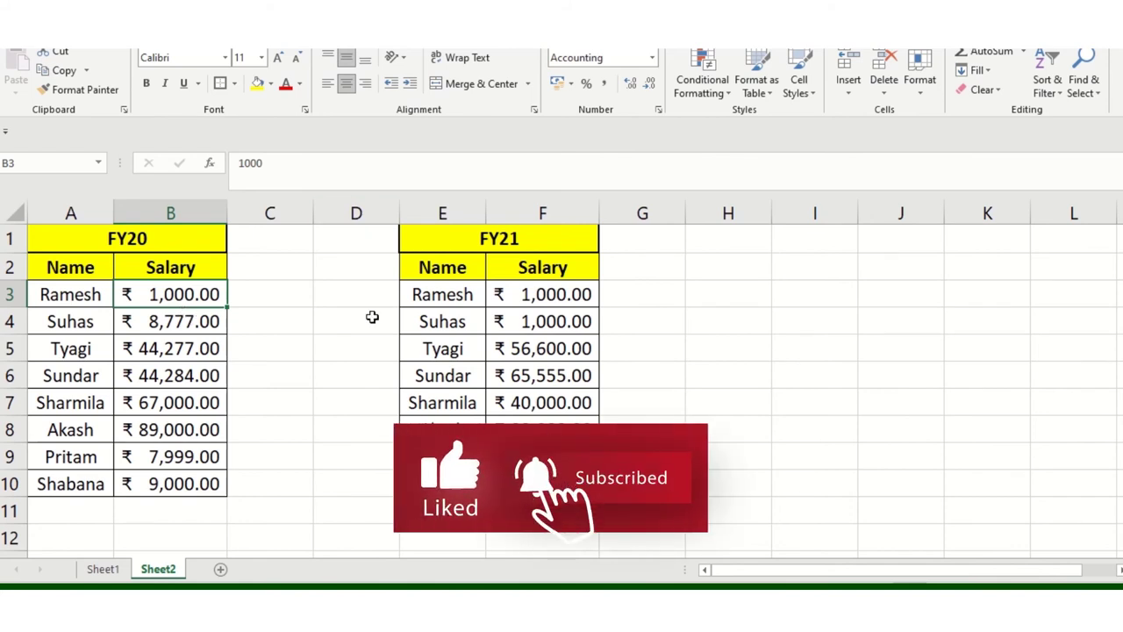
# - In Manage Rules, set the orange rule's Applies to range to $B$3:$B$10 and $F$3:$F$10
pyautogui.click(707, 87)
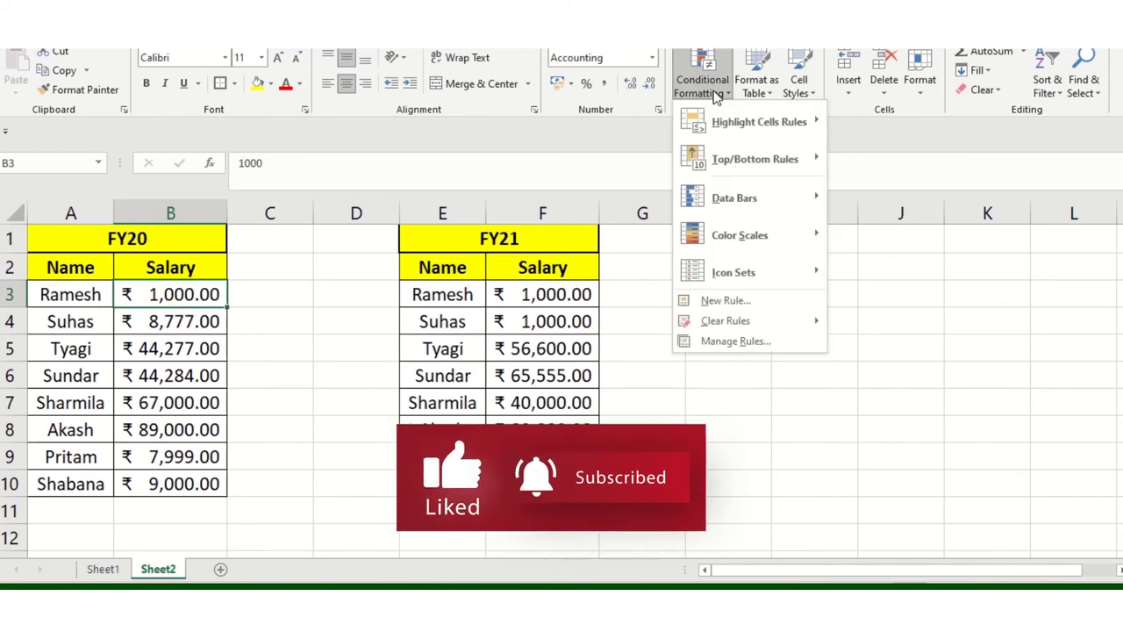
pyautogui.click(777, 340)
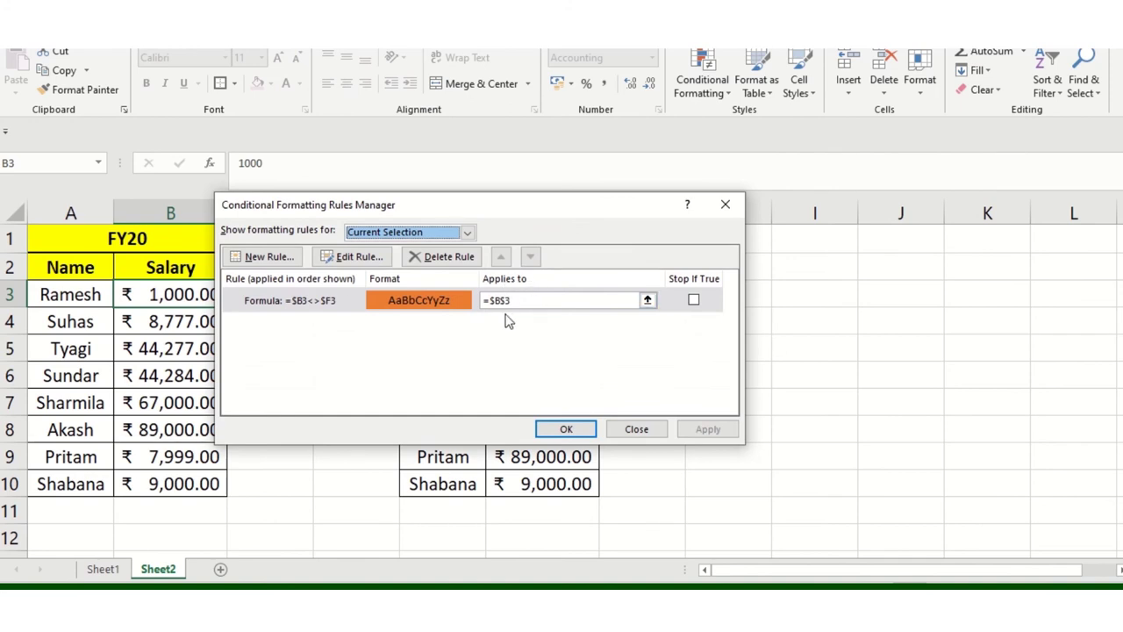
pyautogui.click(648, 300)
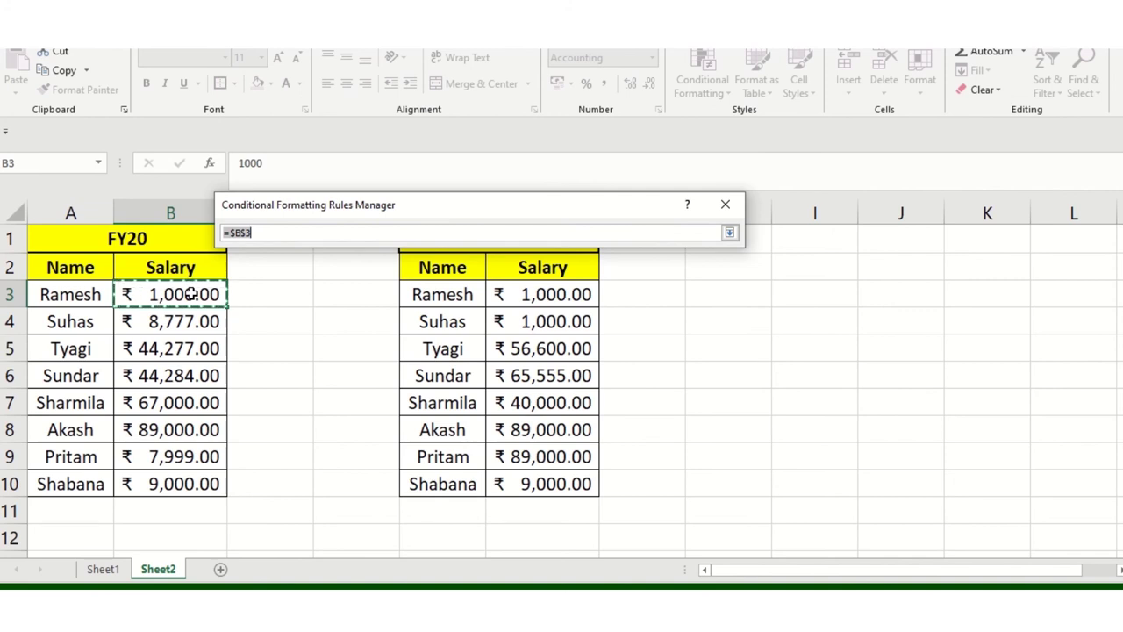
pyautogui.moveTo(190, 296); pyautogui.dragTo(179, 480)
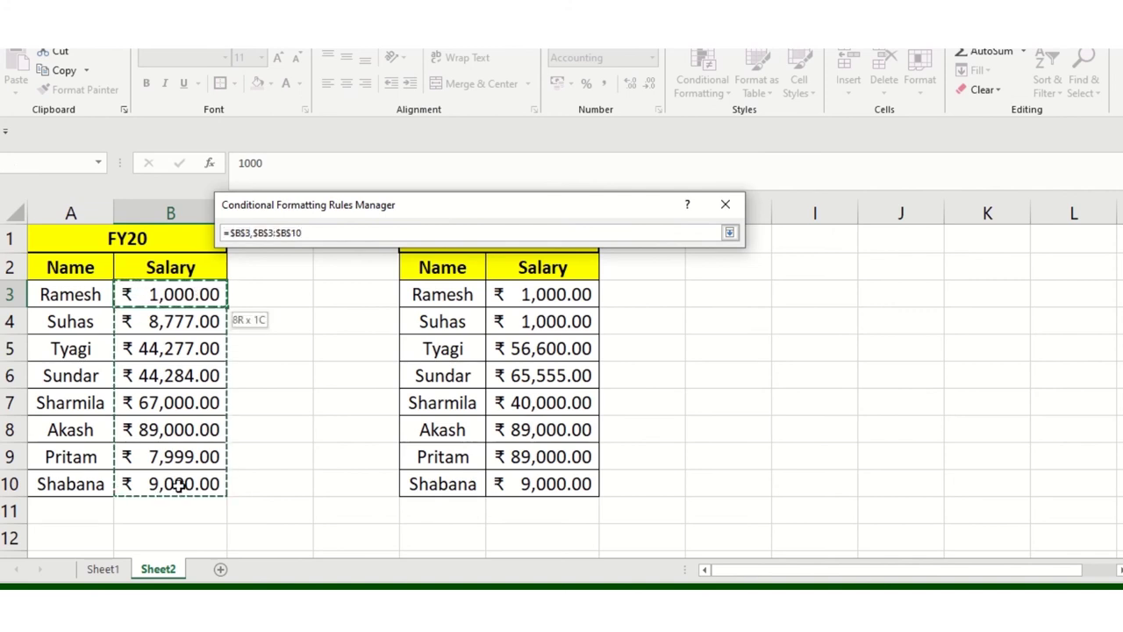
pyautogui.moveTo(576, 295); pyautogui.dragTo(552, 486)
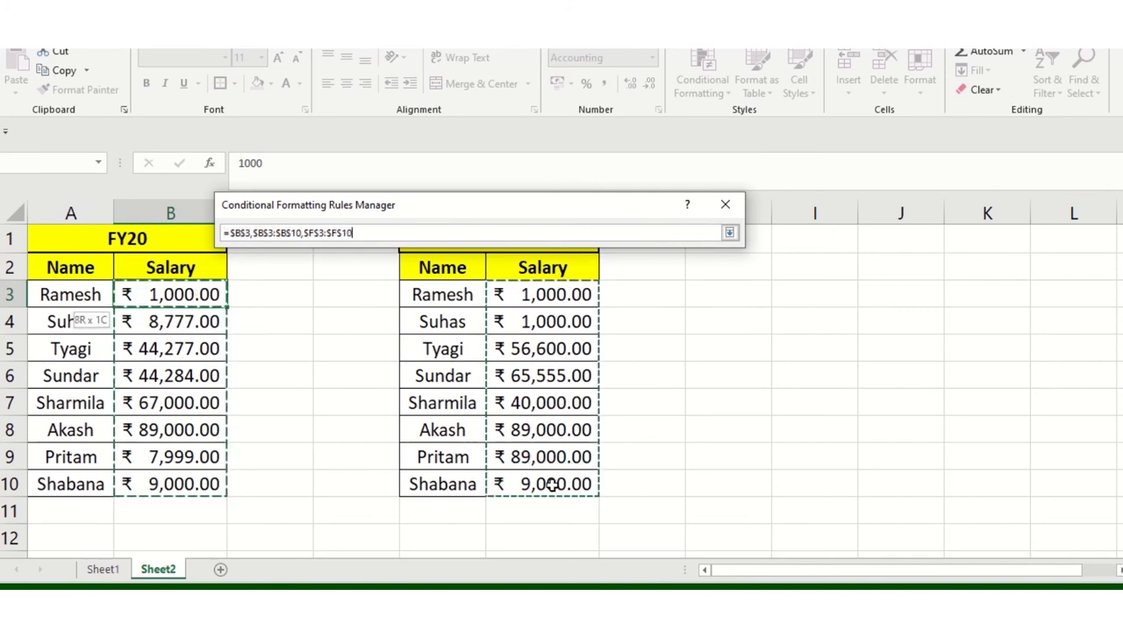
pyautogui.click(730, 235)
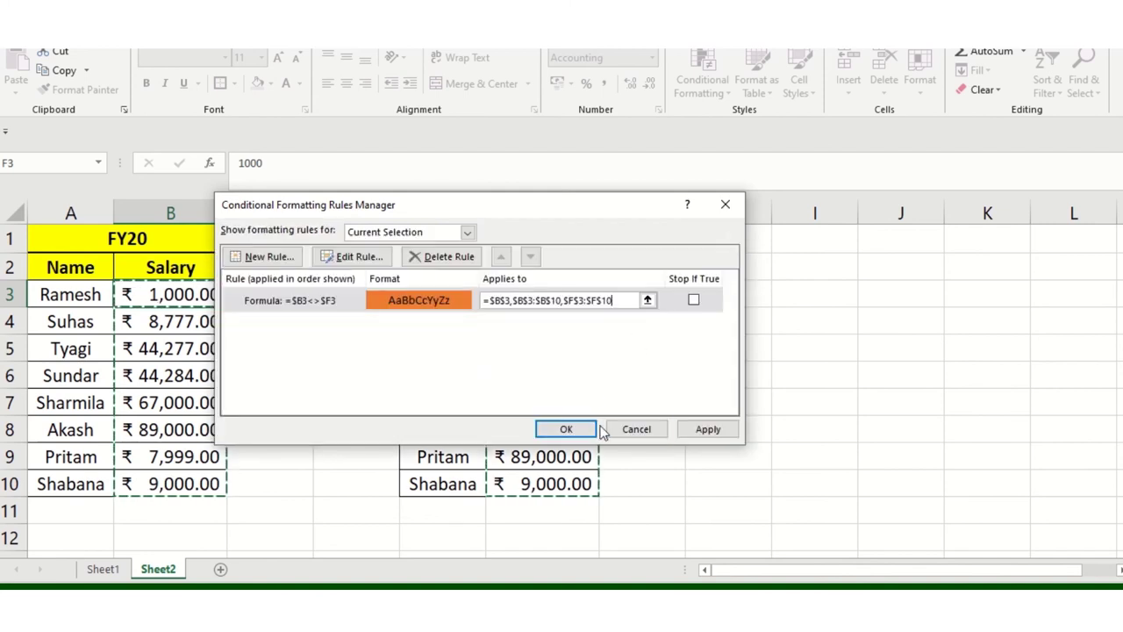
pyautogui.click(569, 426)
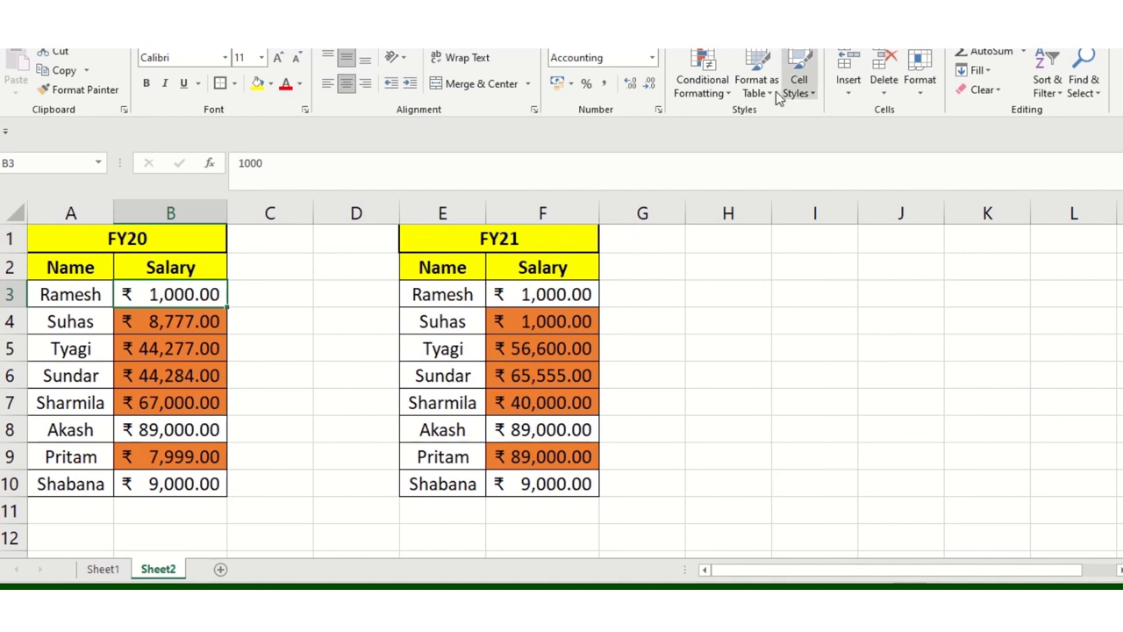
pyautogui.click(701, 83)
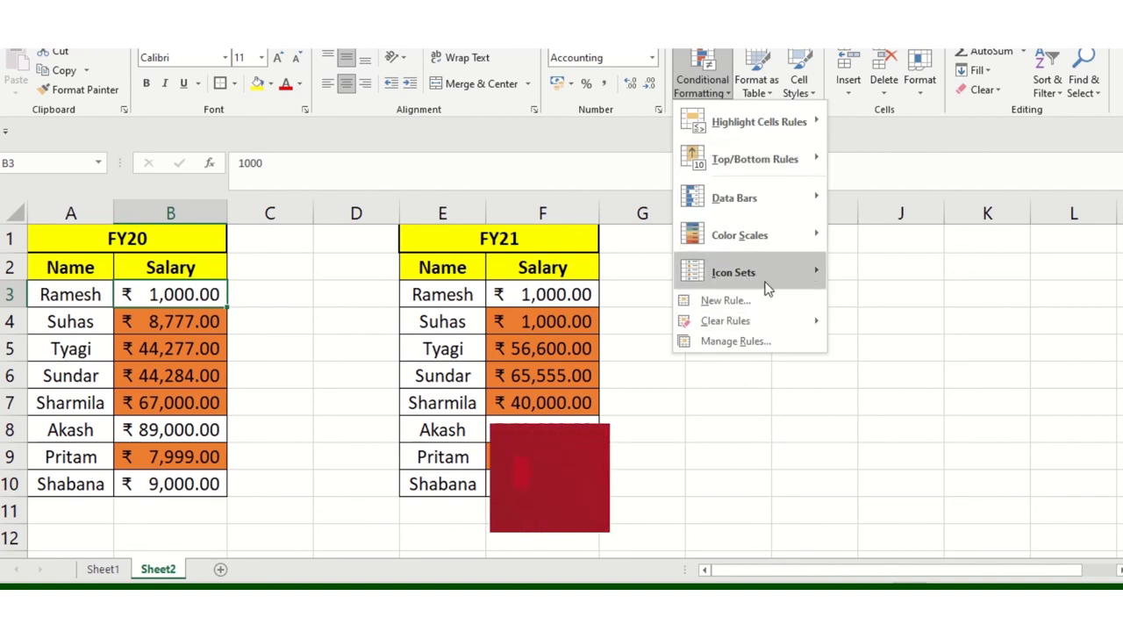
pyautogui.press('Escape')
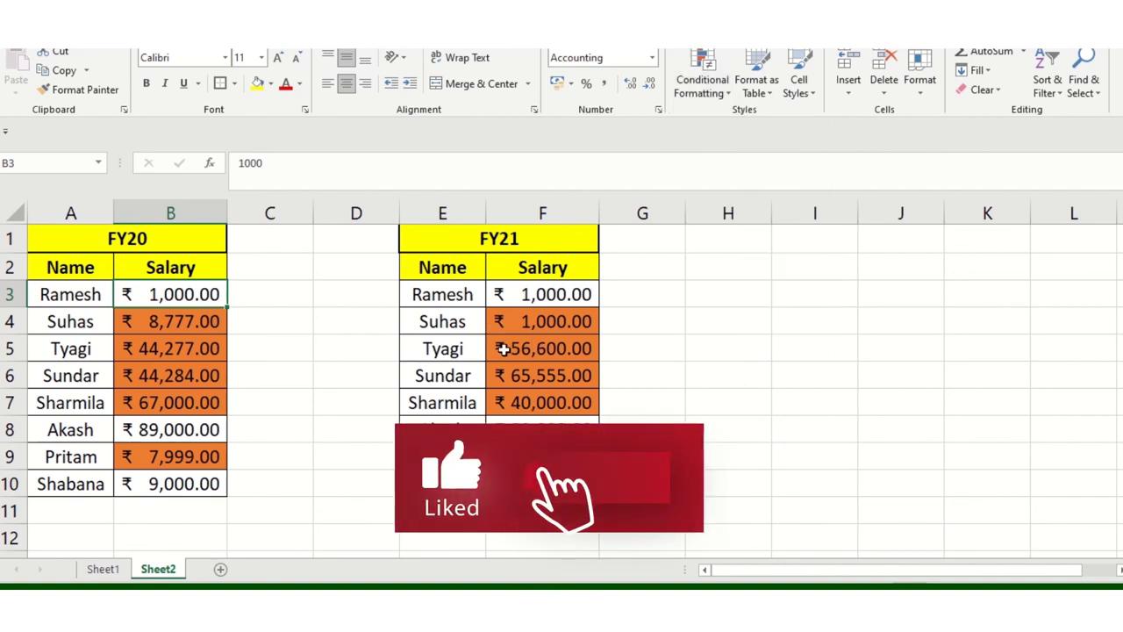